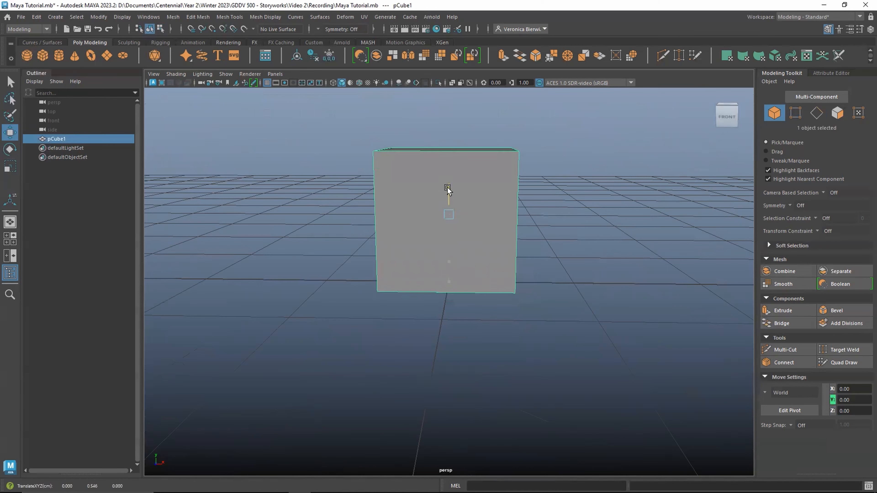
# Widen the cube to a scale of about 2.5 along X, make it taller, and raise it to about Y 0.94.
pyautogui.scroll(-5, 532, 260)
pyautogui.scroll(-2, 533, 262)
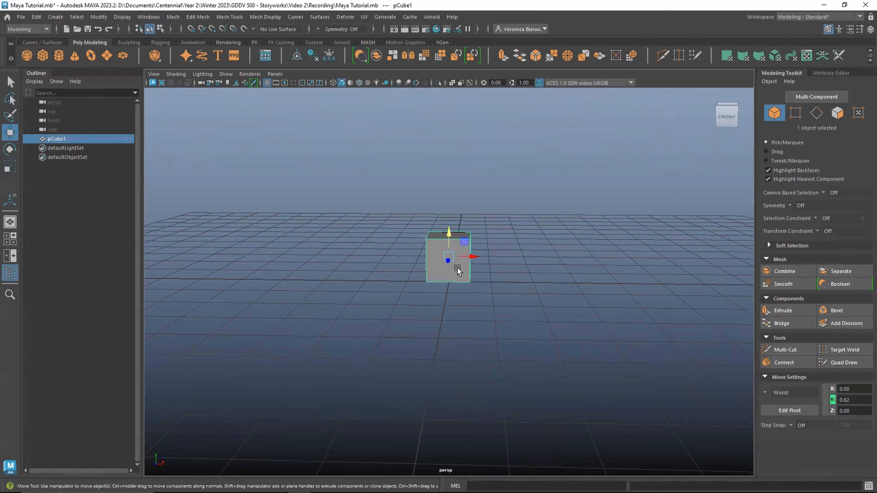
pyautogui.press('r')
pyautogui.moveTo(450, 257); pyautogui.dragTo(493, 259)
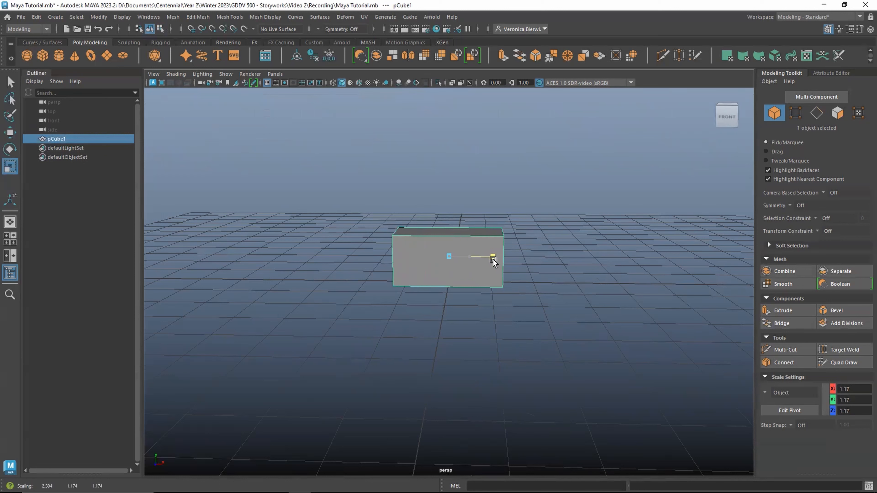
pyautogui.press('w')
pyautogui.press('r')
pyautogui.moveTo(450, 236); pyautogui.dragTo(453, 220)
pyautogui.press('w')
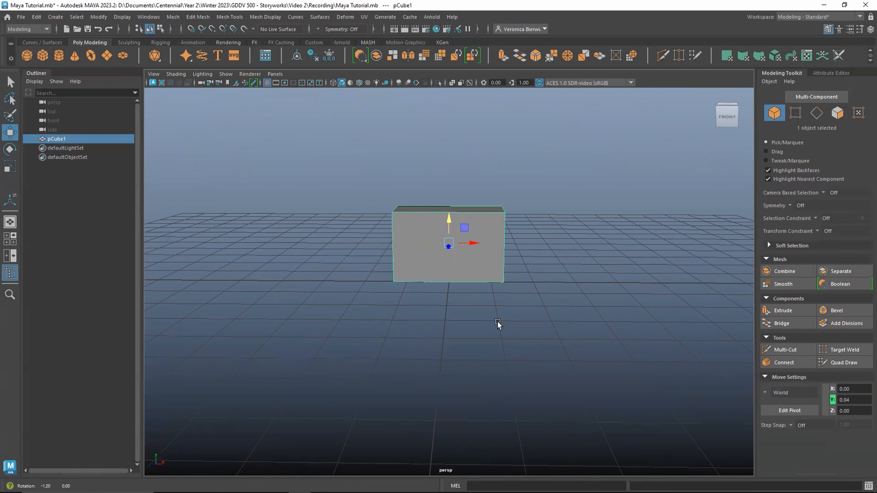
pyautogui.press('q')
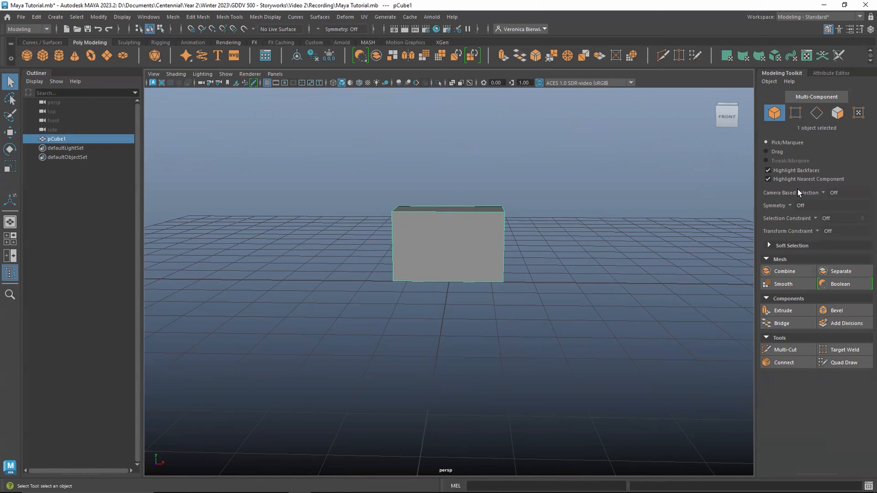
# Delete the front face of the box to open up its interior.
pyautogui.click(838, 113)
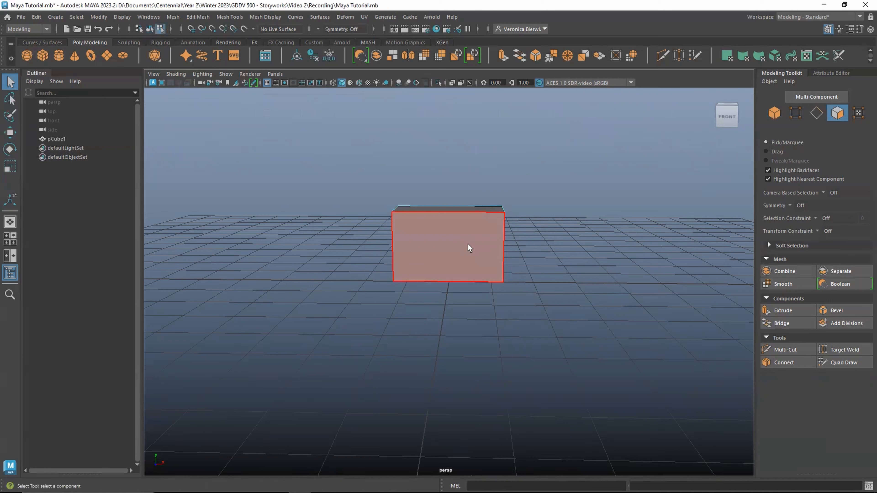
pyautogui.click(469, 247)
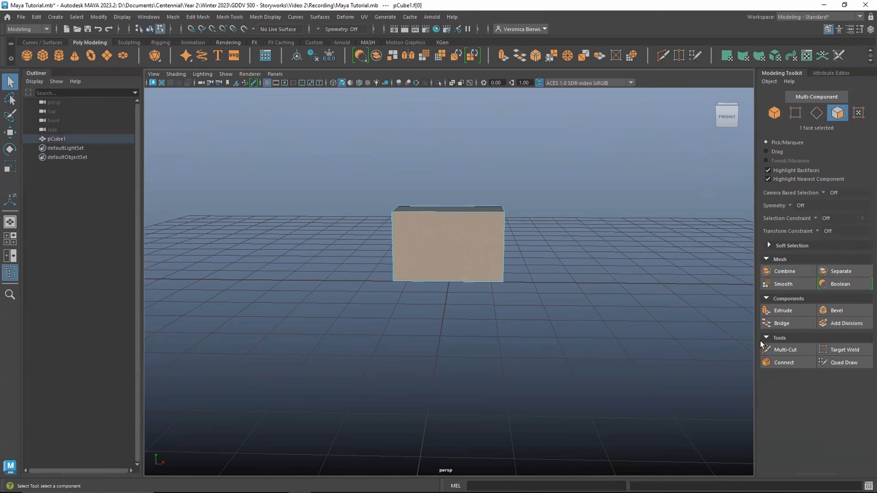
pyautogui.click(578, 352)
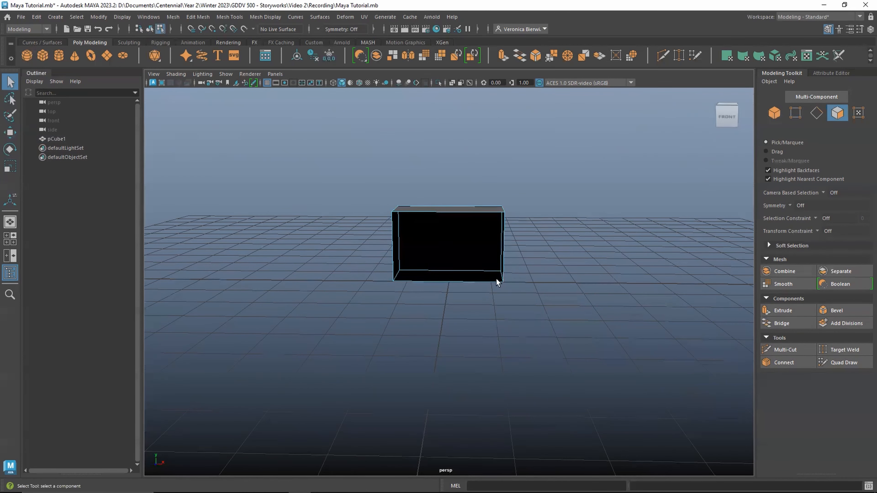
# Extrude the four border edges of the front opening, scale them inward into a frame, and lower them to about Y 0.84.
pyautogui.click(817, 112)
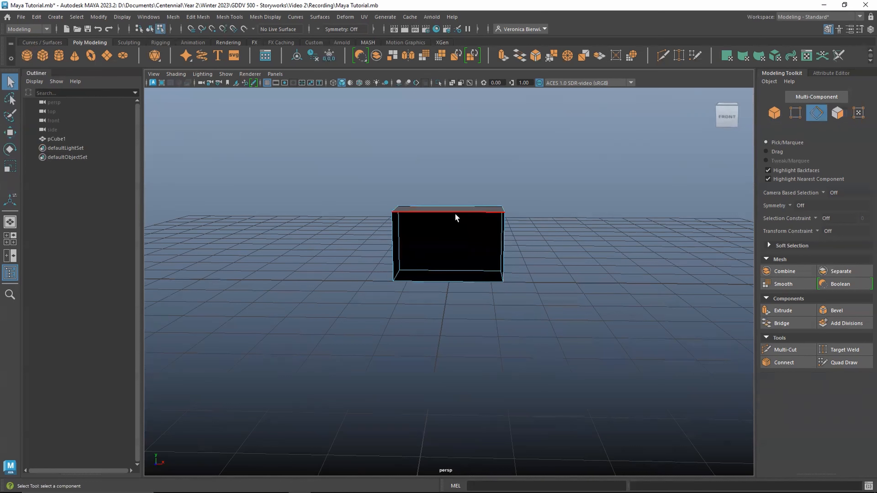
pyautogui.doubleClick(454, 215)
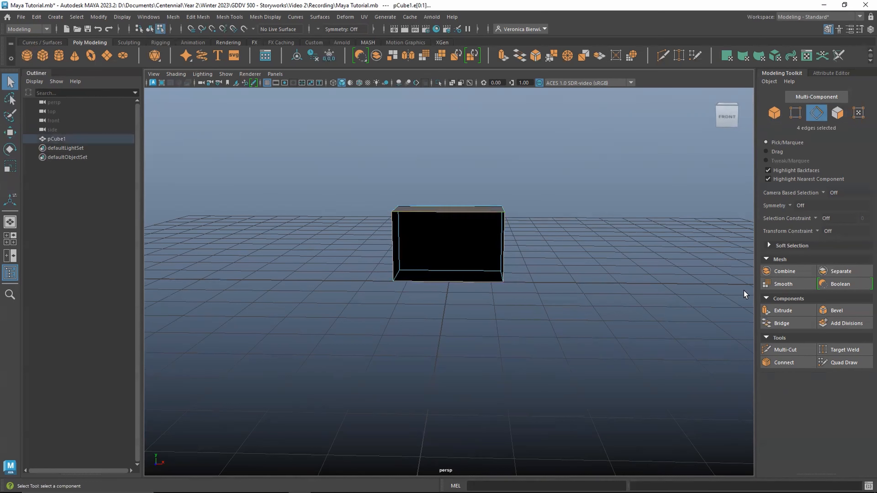
pyautogui.click(779, 311)
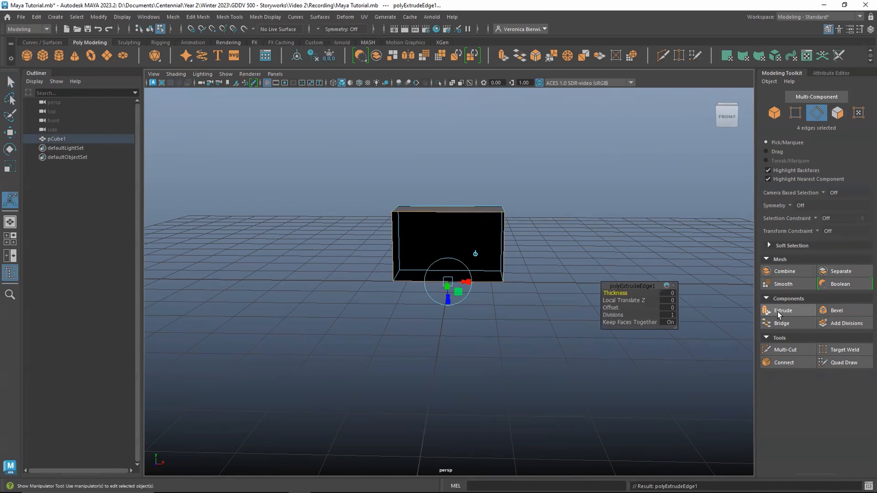
pyautogui.press('r')
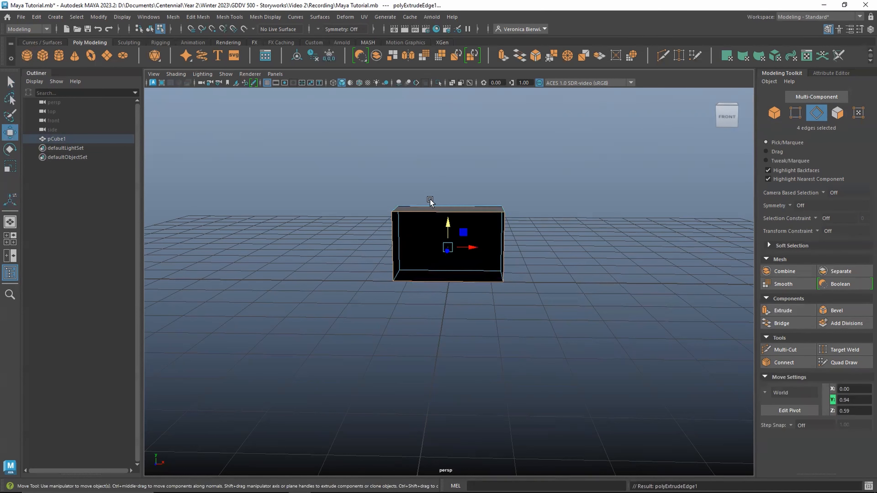
pyautogui.scroll(5, 476, 300)
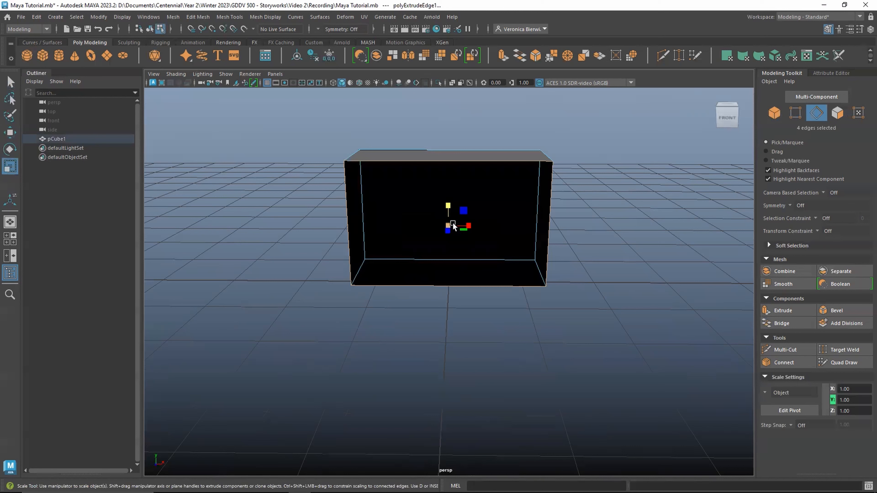
pyautogui.moveTo(453, 224)
pyautogui.mouseDown()
pyautogui.moveTo(432, 227)
pyautogui.moveTo(450, 214)
pyautogui.mouseUp()
pyautogui.press('w')
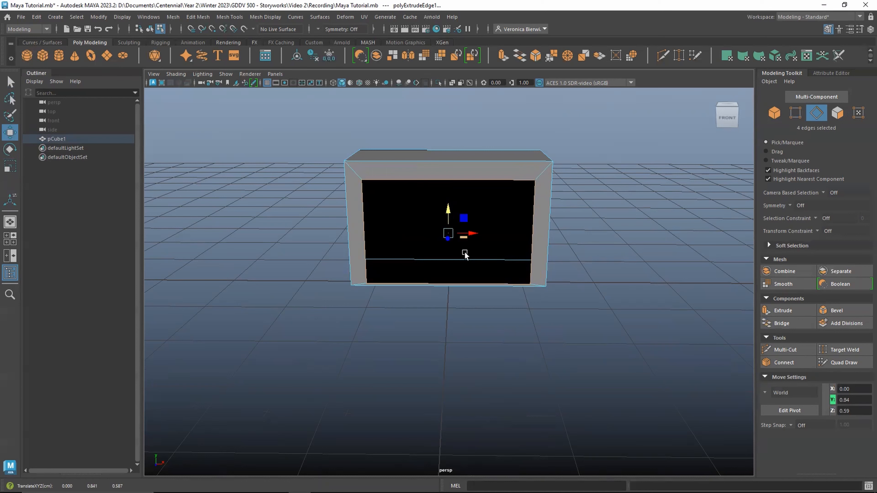
pyautogui.press('q')
pyautogui.click(506, 348)
# Scale the opening's two inner vertical edges closer together to thicken the sides of the frame.
pyautogui.moveTo(474, 345)
pyautogui.keyDown('alt'); pyautogui.mouseDown()
pyautogui.moveTo(495, 333)
pyautogui.moveTo(443, 337)
pyautogui.moveTo(477, 336)
pyautogui.mouseUp(); pyautogui.keyUp('alt')
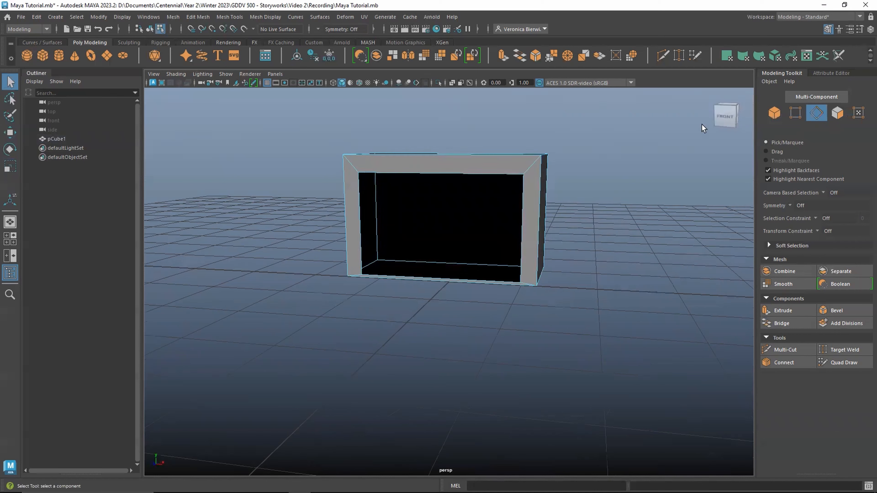
pyautogui.click(522, 216)
pyautogui.keyDown('shift'); pyautogui.click(360, 230); pyautogui.keyUp('shift')
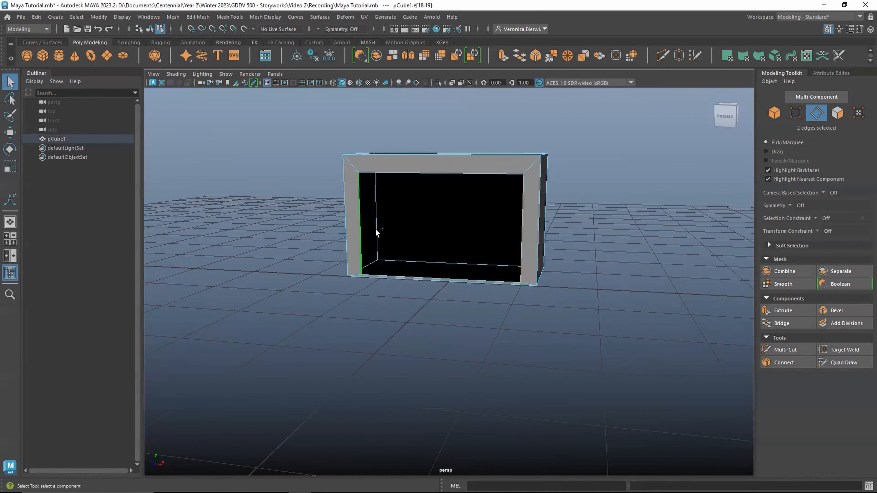
pyautogui.press('r')
pyautogui.moveTo(460, 229); pyautogui.dragTo(456, 229)
pyautogui.click(439, 294)
pyautogui.keyDown('alt'); pyautogui.moveTo(430, 327); pyautogui.dragTo(447, 345); pyautogui.keyUp('alt')
# Extrude the top face of the box and scale it outward so it overhangs the sides.
pyautogui.click(838, 112)
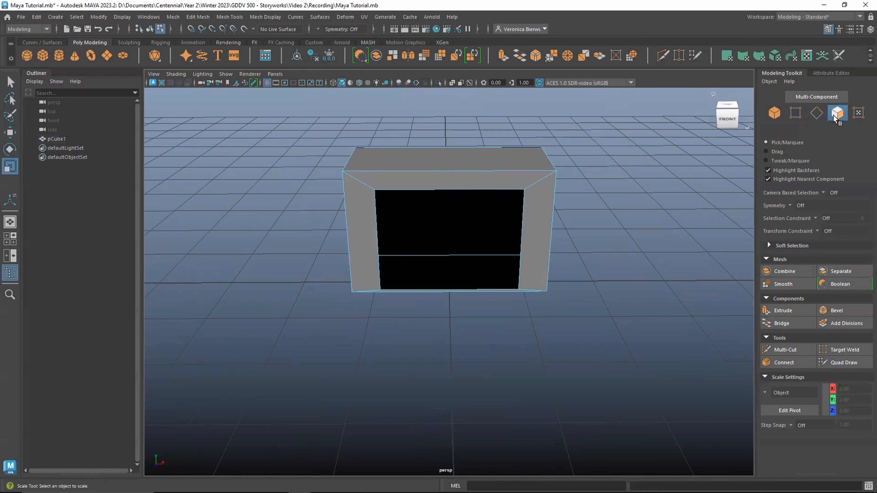
pyautogui.click(442, 156)
pyautogui.scroll(-3, 485, 230)
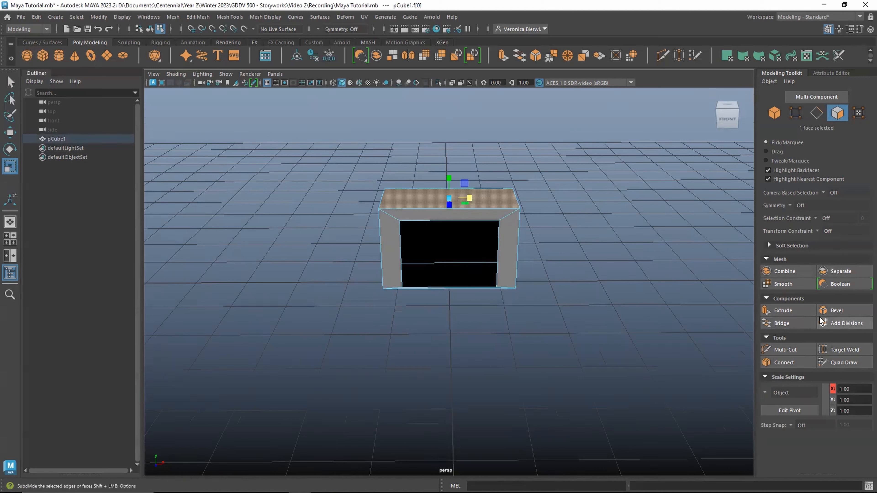
pyautogui.click(790, 311)
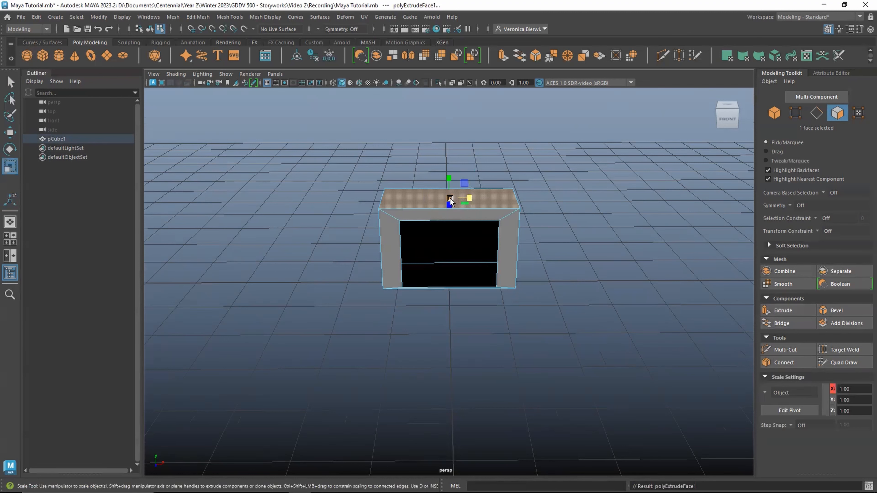
pyautogui.moveTo(450, 200); pyautogui.dragTo(463, 205)
pyautogui.keyDown('alt'); pyautogui.moveTo(489, 290); pyautogui.dragTo(470, 335); pyautogui.keyUp('alt')
pyautogui.keyDown('alt'); pyautogui.moveTo(452, 220); pyautogui.dragTo(450, 196); pyautogui.keyUp('alt')
pyautogui.press('w')
pyautogui.moveTo(437, 283)
pyautogui.keyDown('alt'); pyautogui.mouseDown()
pyautogui.moveTo(440, 303)
pyautogui.moveTo(444, 296)
pyautogui.mouseUp(); pyautogui.keyUp('alt')
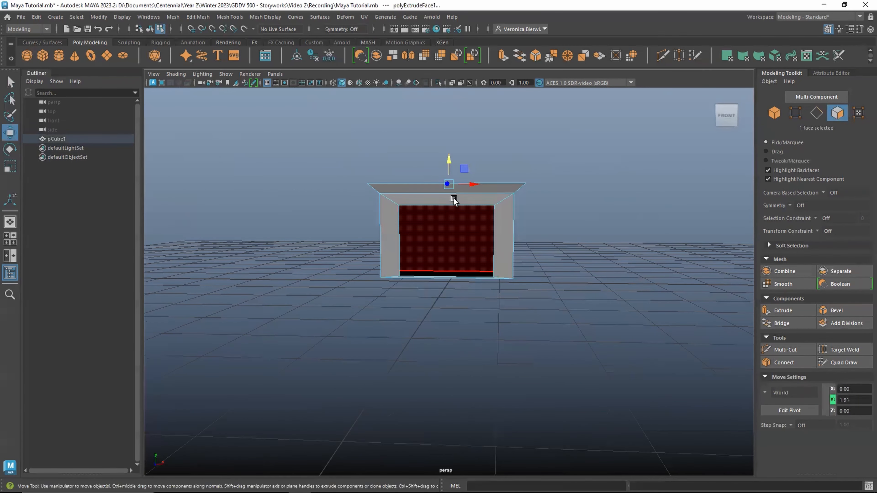
pyautogui.hotkey('ctrl', 'z')
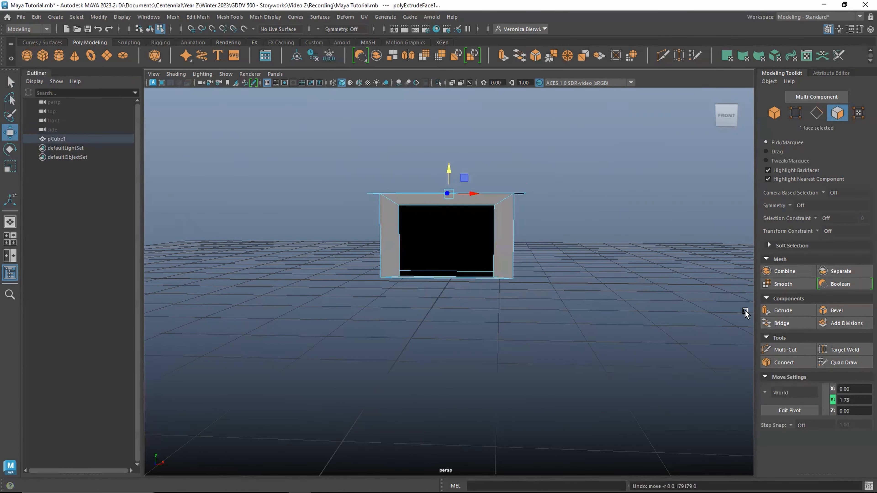
pyautogui.moveTo(449, 173); pyautogui.dragTo(450, 171)
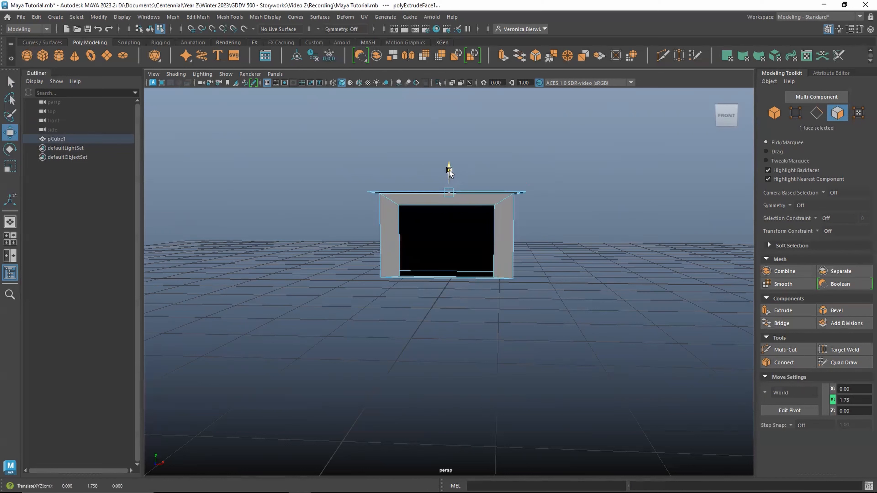
pyautogui.hotkey('ctrl', 'z')
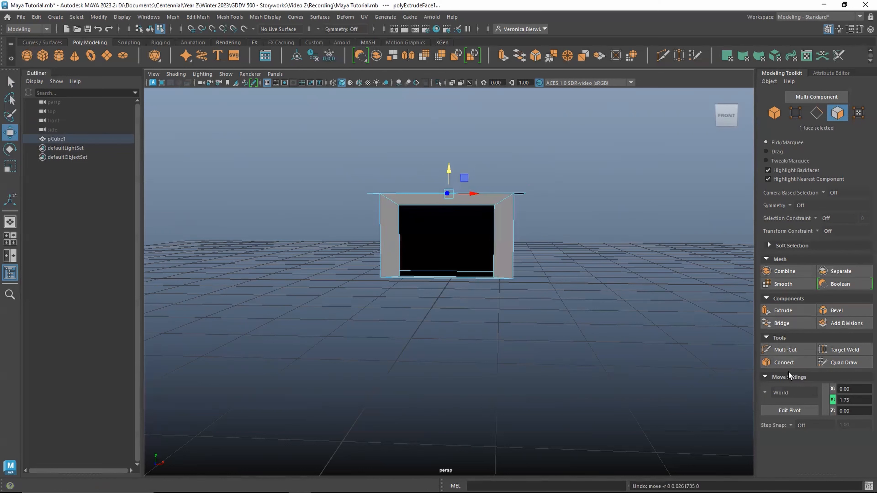
# Extrude the overhanging top face up to about Y 1.86 to form a straight-sided slab.
pyautogui.click(775, 310)
pyautogui.press('w')
pyautogui.keyDown('alt'); pyautogui.moveTo(444, 343); pyautogui.dragTo(448, 178); pyautogui.keyUp('alt')
pyautogui.keyDown('alt'); pyautogui.moveTo(458, 242); pyautogui.dragTo(513, 281); pyautogui.keyUp('alt')
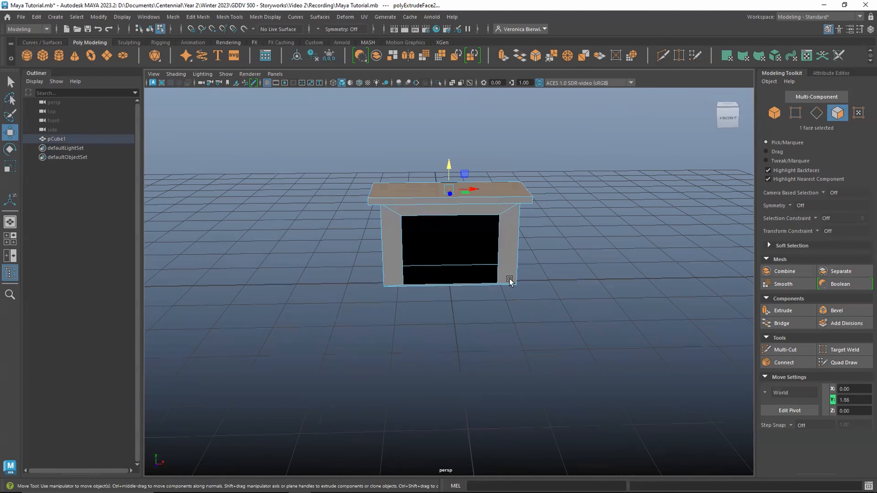
# Extrude the slab's top face, raise it to about Y 2.04, and scale it inward to form a sloped hood.
pyautogui.click(794, 313)
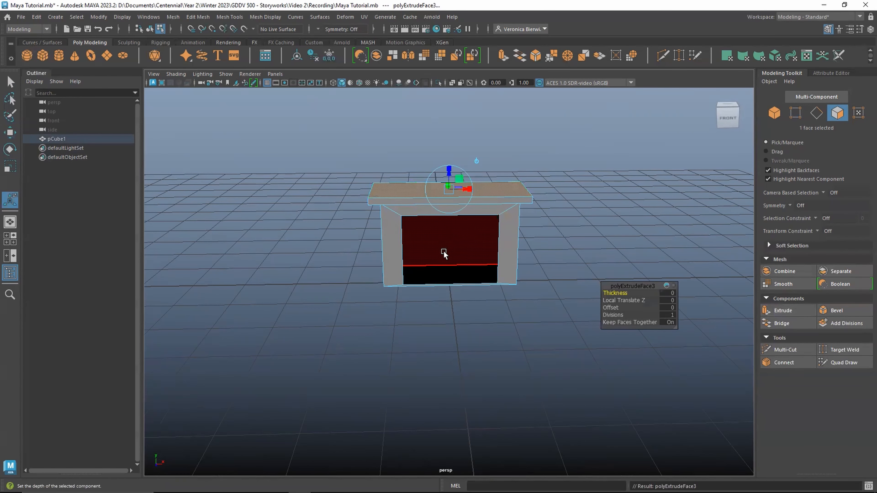
pyautogui.press('w')
pyautogui.scroll(4, 446, 232)
pyautogui.keyDown('alt'); pyautogui.moveTo(448, 267); pyautogui.dragTo(425, 350, button='middle'); pyautogui.keyUp('alt')
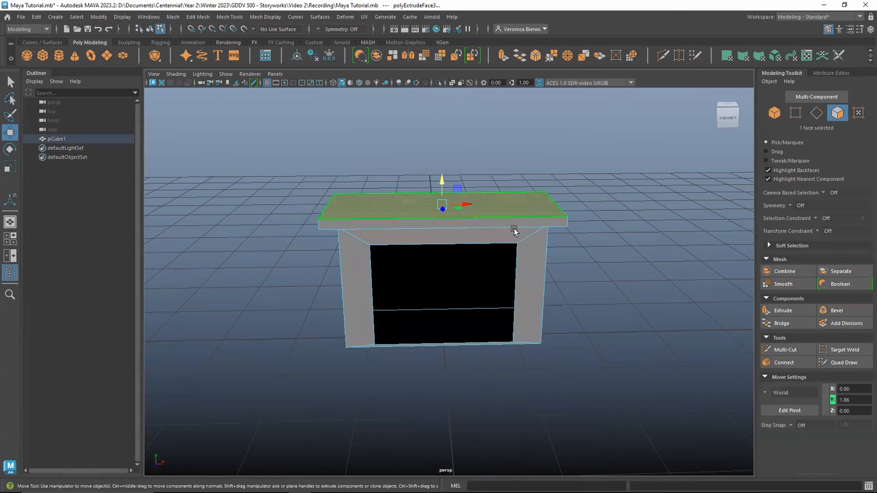
pyautogui.press('r')
pyautogui.moveTo(443, 204); pyautogui.dragTo(442, 168)
pyautogui.press('w')
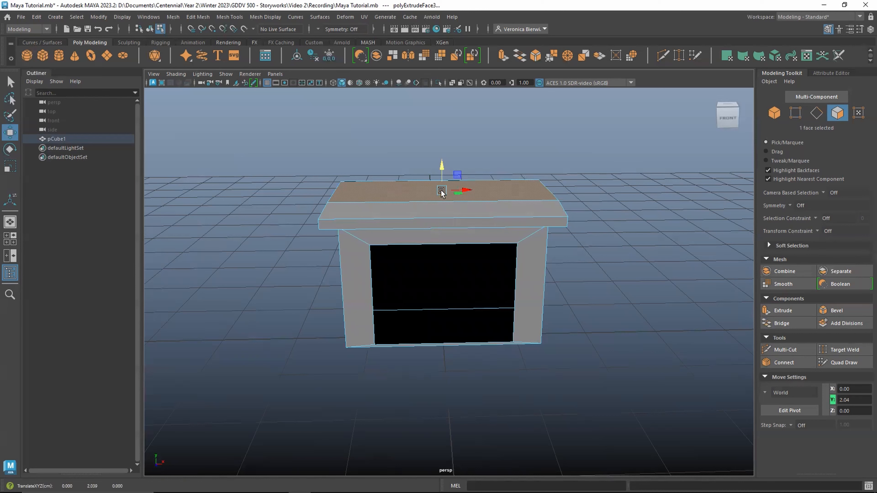
pyautogui.press('r')
pyautogui.moveTo(441, 192); pyautogui.dragTo(431, 192)
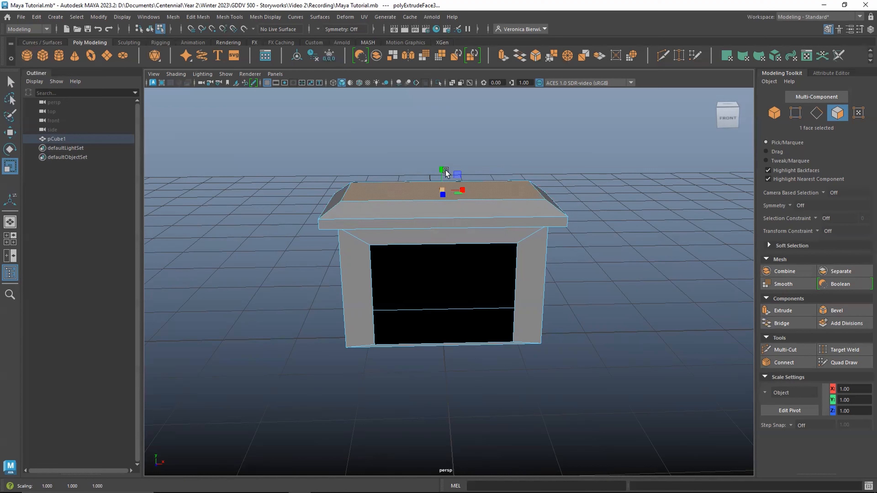
# Raise the hood's top face further and scale it slightly inward, to about 0.98 in X and Z.
pyautogui.press('w')
pyautogui.moveTo(443, 173)
pyautogui.mouseDown()
pyautogui.moveTo(443, 157)
pyautogui.moveTo(441, 178)
pyautogui.mouseUp()
pyautogui.press('r')
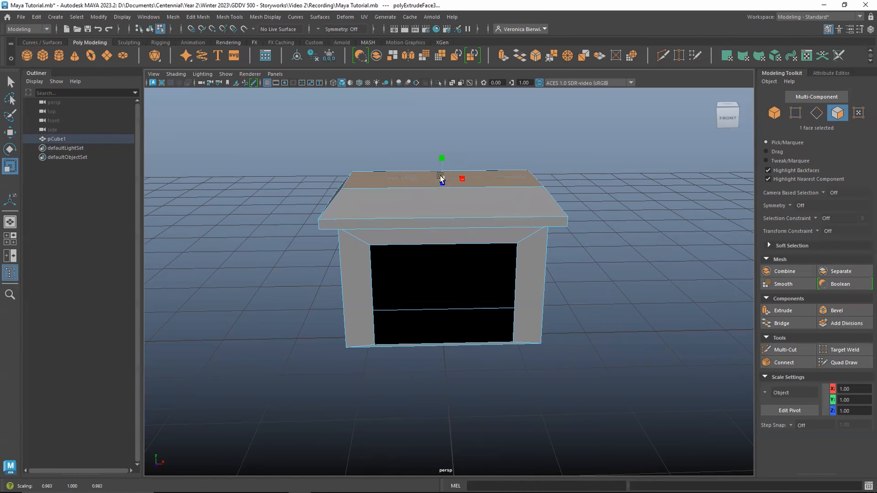
# Extrude the hood's top face and scale it inward to about 0.73 in X and Z as an inset.
pyautogui.keyDown('alt'); pyautogui.moveTo(319, 268); pyautogui.dragTo(303, 242); pyautogui.keyUp('alt')
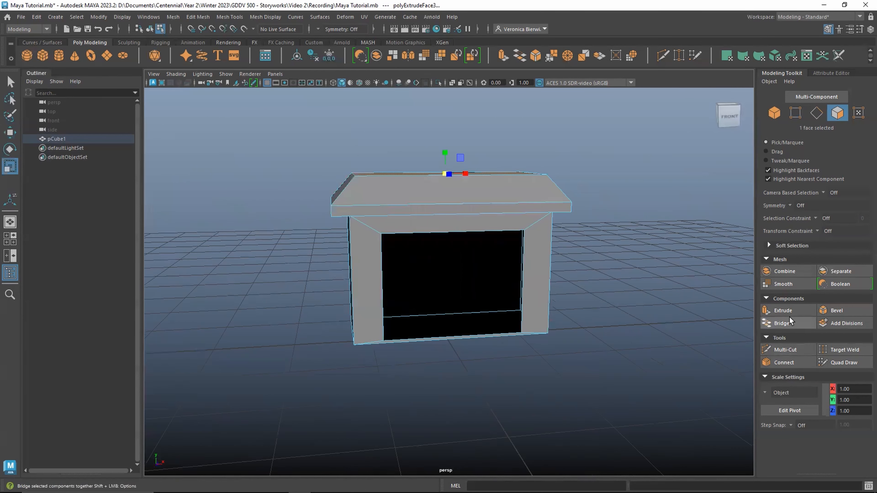
pyautogui.click(783, 310)
pyautogui.keyDown('alt'); pyautogui.moveTo(476, 255); pyautogui.dragTo(446, 224); pyautogui.keyUp('alt')
pyautogui.press('w')
pyautogui.press('r')
pyautogui.moveTo(442, 191); pyautogui.dragTo(413, 192)
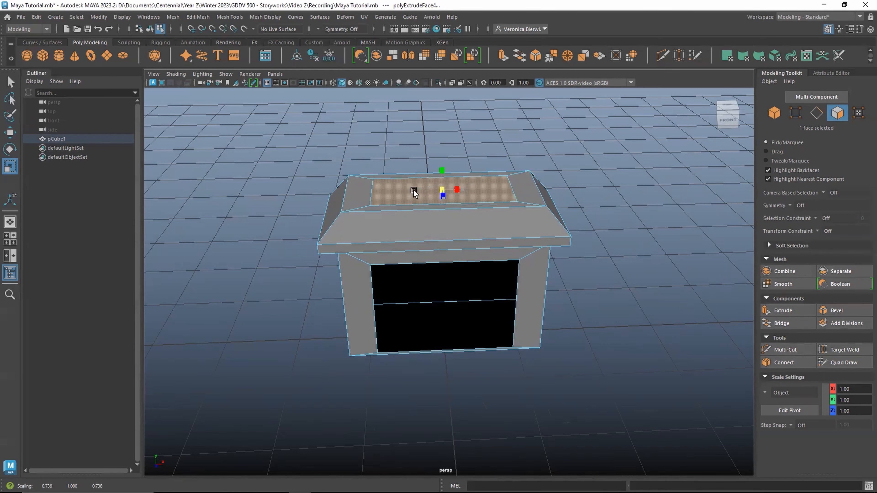
pyautogui.keyDown('alt'); pyautogui.moveTo(454, 298); pyautogui.dragTo(446, 211); pyautogui.keyUp('alt')
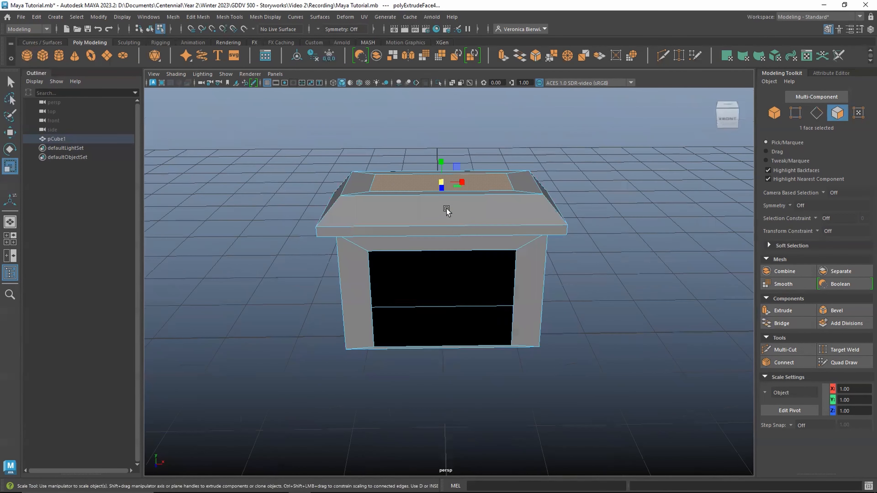
# Extrude the inset top face upward to about Y 4.05 to form a tall chimney block.
pyautogui.click(783, 311)
pyautogui.press('w')
pyautogui.moveTo(442, 162); pyautogui.dragTo(443, 126)
pyautogui.scroll(-3, 601, 302)
pyautogui.keyDown('alt'); pyautogui.moveTo(601, 302); pyautogui.dragTo(600, 332); pyautogui.keyUp('alt')
pyautogui.moveTo(445, 191); pyautogui.dragTo(447, 117)
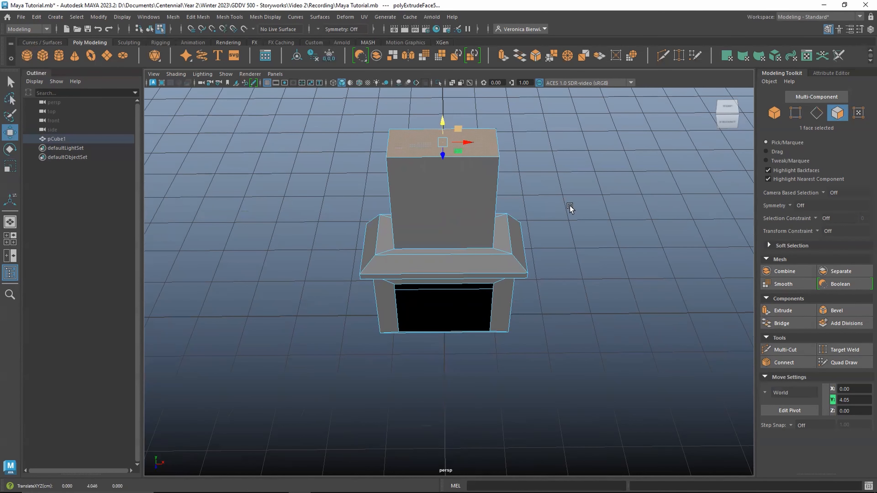
# Examine the chimney block and sloped hood from several angles.
pyautogui.scroll(-2, 591, 276)
pyautogui.keyDown('alt'); pyautogui.moveTo(554, 305); pyautogui.dragTo(618, 305); pyautogui.keyUp('alt')
pyautogui.keyDown('alt'); pyautogui.moveTo(672, 306); pyautogui.dragTo(475, 272); pyautogui.keyUp('alt')
pyautogui.press('r')
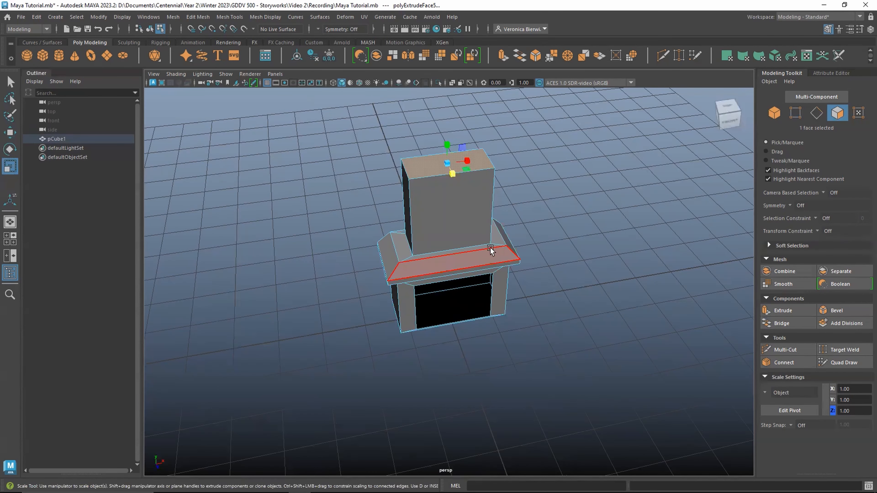
pyautogui.scroll(2, 541, 229)
pyautogui.keyDown('alt'); pyautogui.moveTo(566, 252); pyautogui.dragTo(552, 226); pyautogui.keyUp('alt')
pyautogui.keyDown('alt'); pyautogui.moveTo(550, 236); pyautogui.dragTo(522, 248, button='middle'); pyautogui.keyUp('alt')
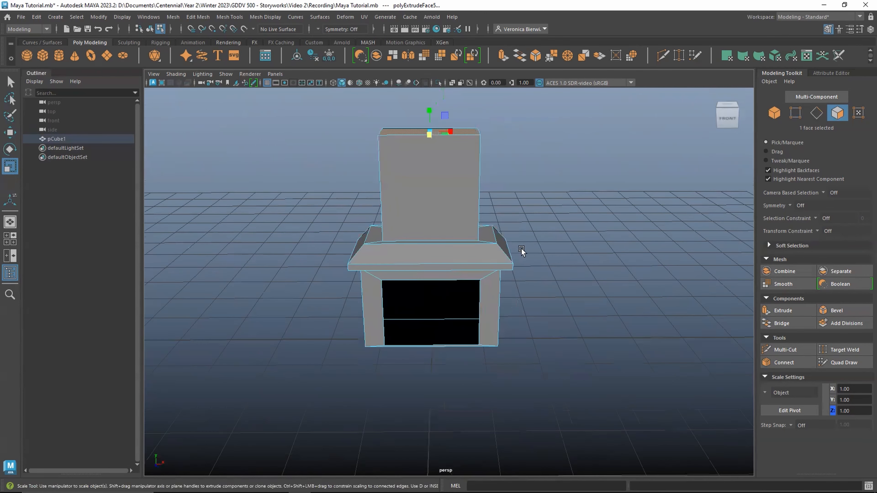
pyautogui.press('q')
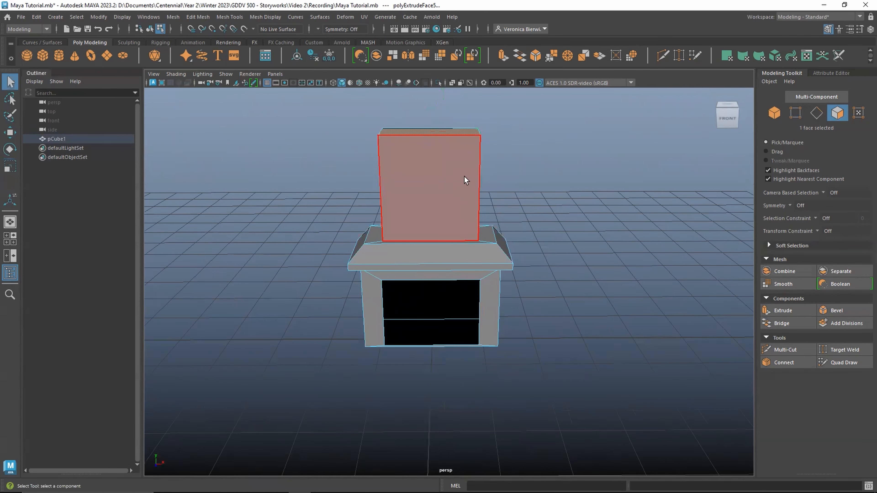
# Insert two vertical edge loops that divide the chimney block's front and top into three roughly equal strips.
pyautogui.keyDown('alt'); pyautogui.moveTo(548, 335); pyautogui.dragTo(548, 324); pyautogui.keyUp('alt')
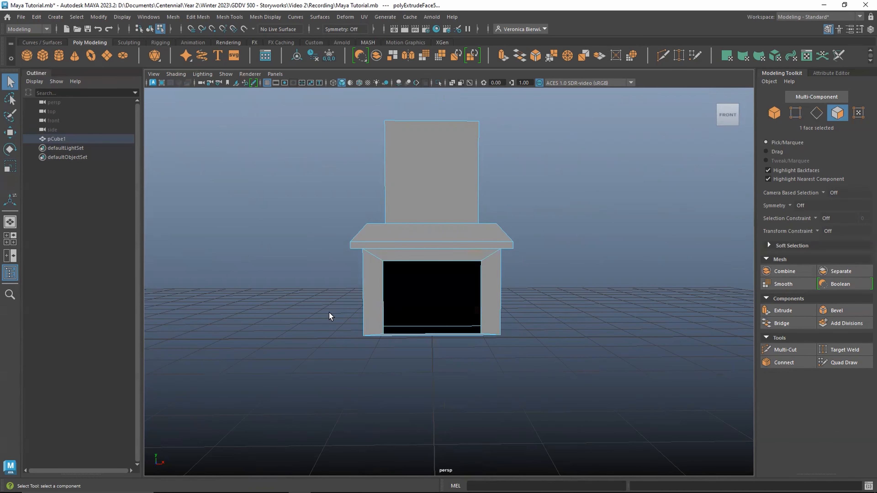
pyautogui.click(200, 18)
pyautogui.moveTo(218, 19)
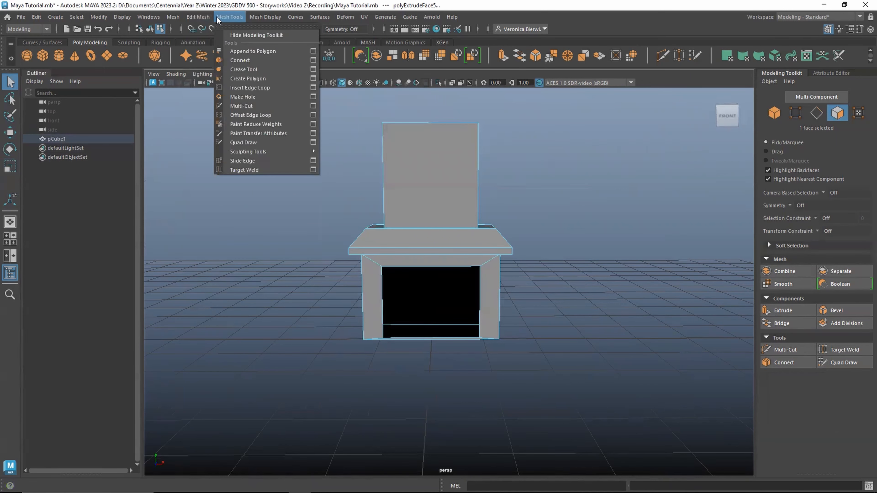
pyautogui.click(271, 87)
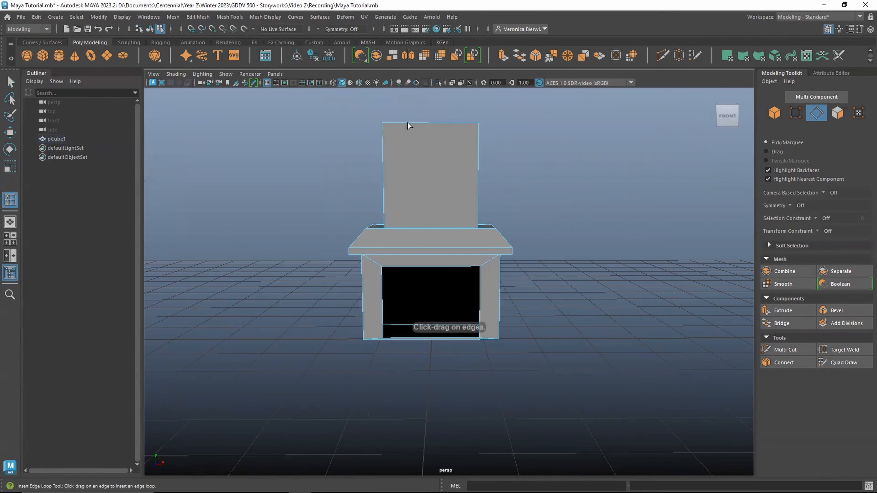
pyautogui.press('F8')
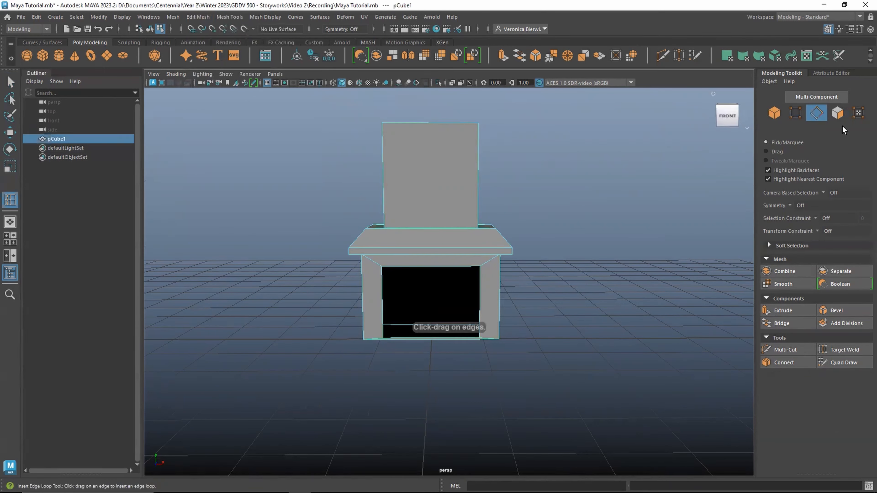
pyautogui.click(413, 123)
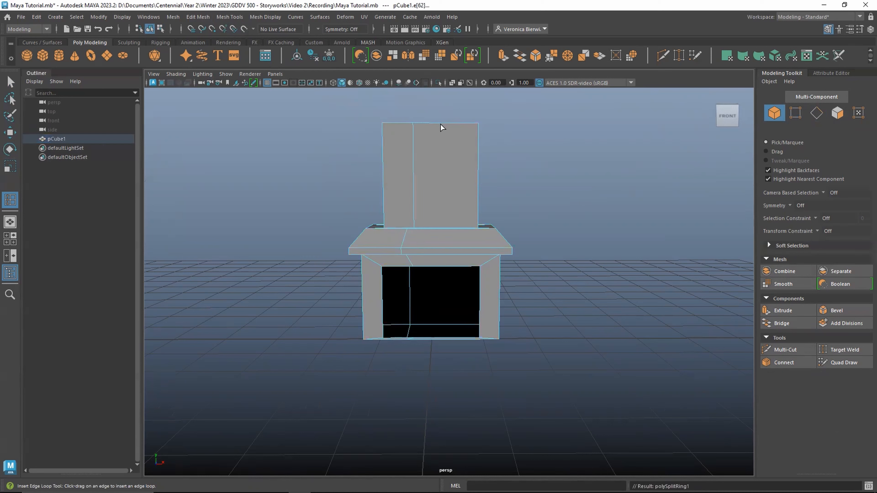
pyautogui.moveTo(437, 123); pyautogui.dragTo(440, 123)
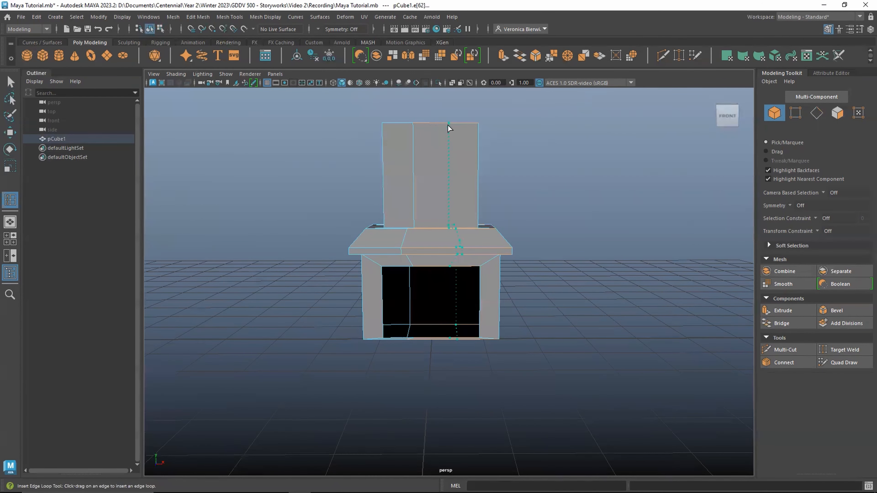
pyautogui.moveTo(448, 128); pyautogui.dragTo(447, 128)
pyautogui.press('q')
# Extrude the left section of the chimney block's top face and scale it slightly inward as an inset.
pyautogui.keyDown('alt'); pyautogui.moveTo(445, 289); pyautogui.dragTo(413, 163); pyautogui.keyUp('alt')
pyautogui.click(837, 113)
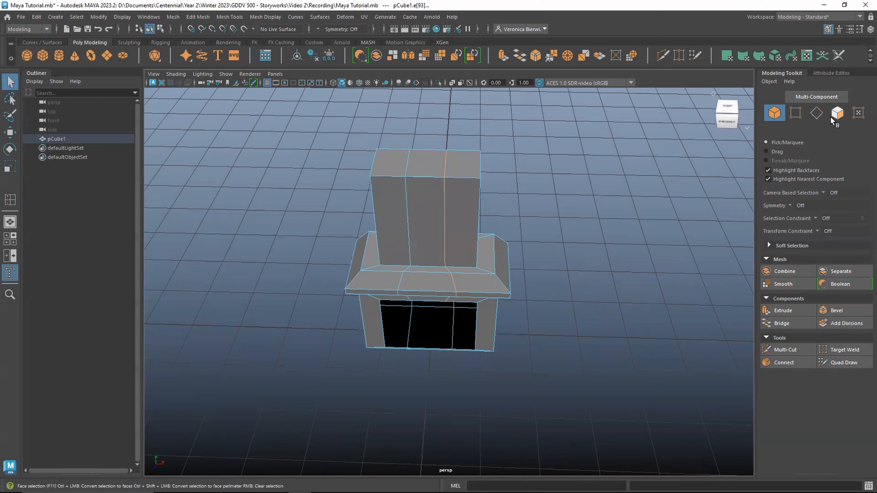
pyautogui.click(391, 165)
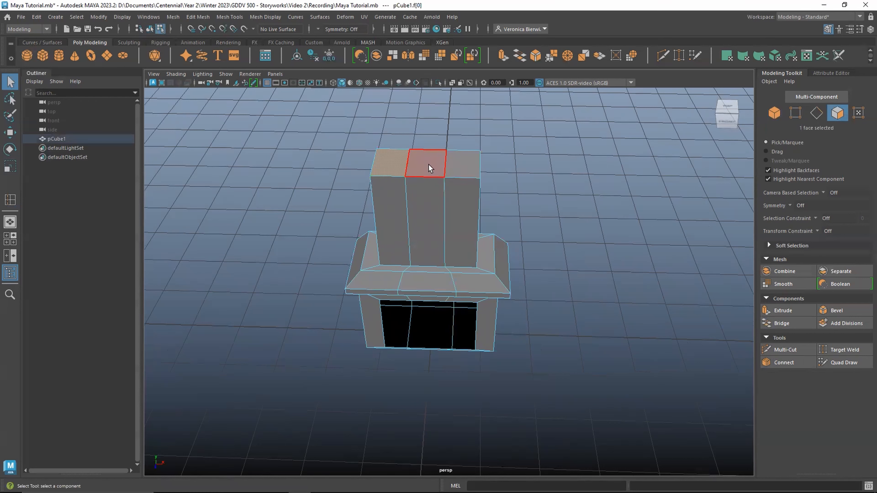
pyautogui.click(783, 311)
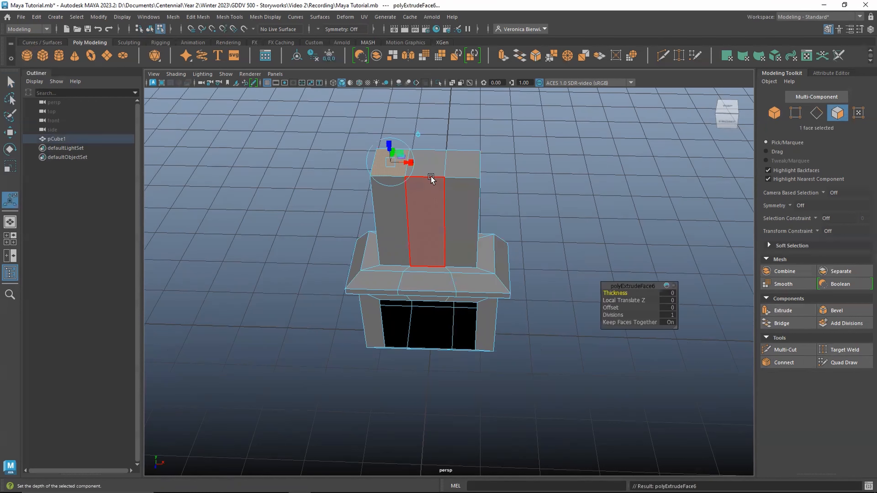
pyautogui.press('w')
pyautogui.moveTo(389, 145); pyautogui.dragTo(387, 166)
pyautogui.press('r')
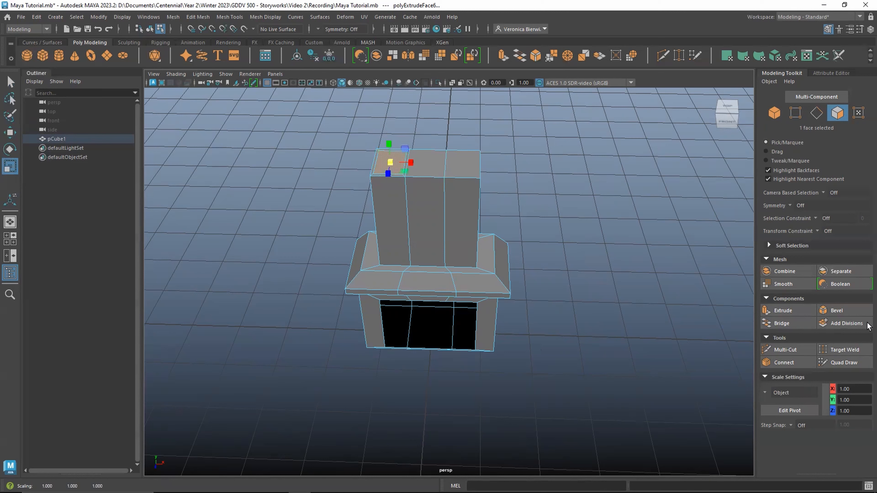
# Extrude the left inset face upward to about Y 4.84 to form the first flue.
pyautogui.click(791, 313)
pyautogui.press('w')
pyautogui.click(387, 141)
pyautogui.moveTo(387, 141); pyautogui.dragTo(383, 95)
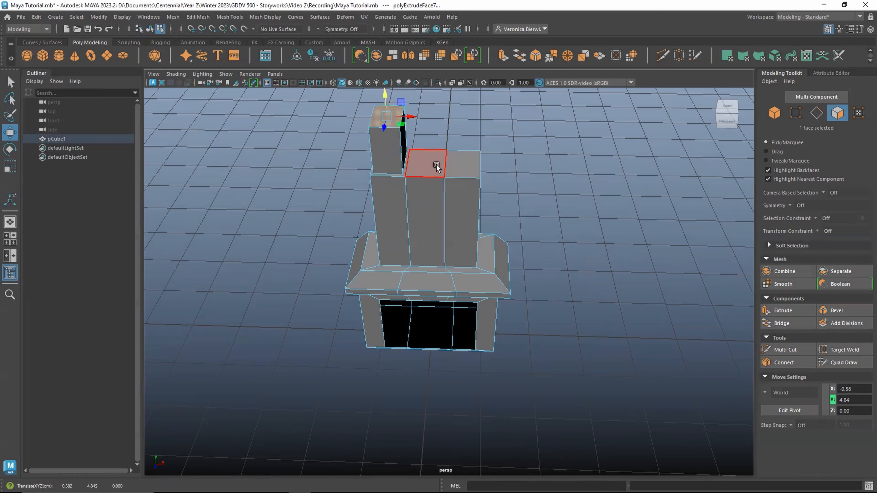
# Extrude the chimney block's middle top face with a slight inset, and extrude it again upward as the tallest flue.
pyautogui.click(423, 164)
pyautogui.click(796, 311)
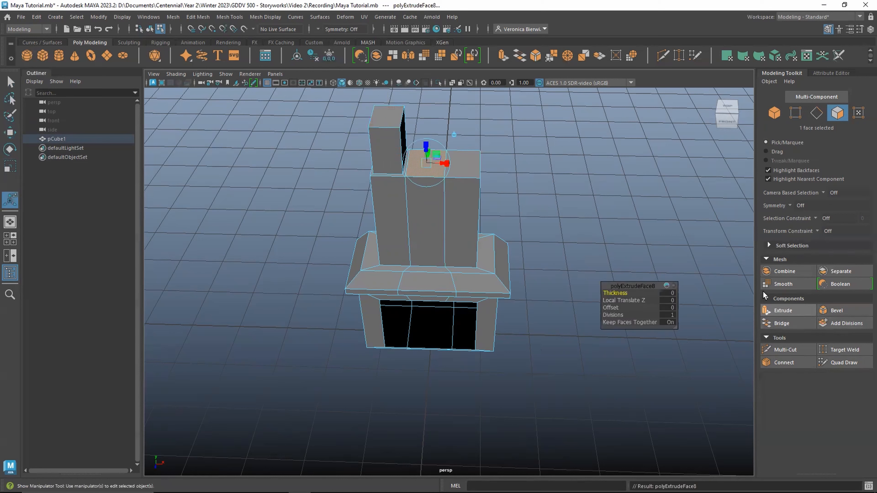
pyautogui.press('r')
pyautogui.moveTo(428, 166); pyautogui.dragTo(422, 80)
pyautogui.click(796, 310)
pyautogui.press('w')
# Extrude the chimney block's right top face with a slight inset, and extrude it again upward to about Y 4.87.
pyautogui.click(464, 162)
pyautogui.click(782, 311)
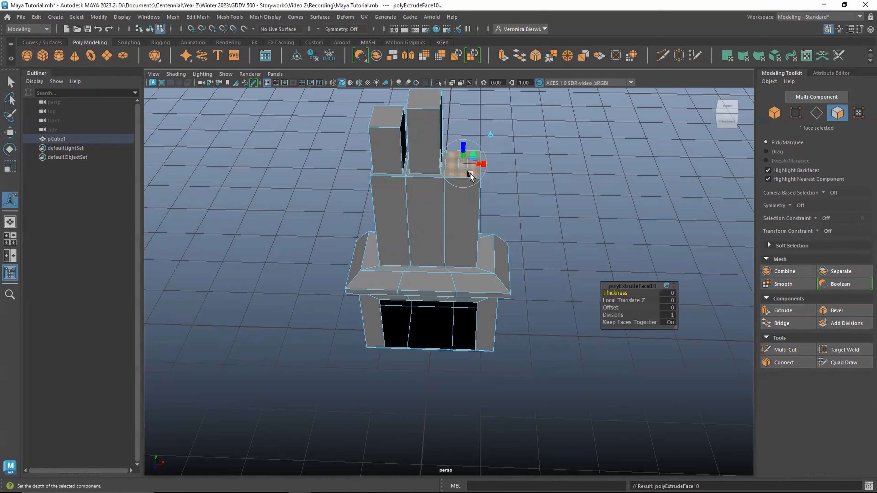
pyautogui.press('r')
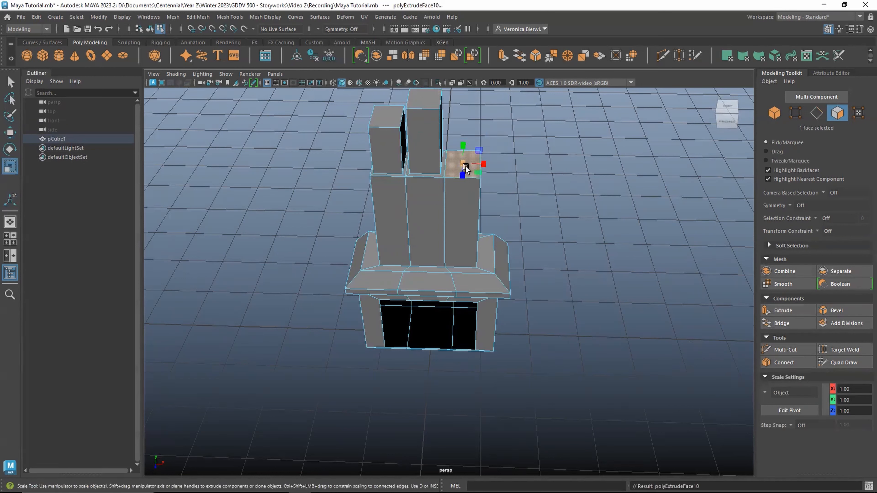
pyautogui.click(783, 310)
pyautogui.press('w')
pyautogui.moveTo(463, 147); pyautogui.dragTo(464, 100)
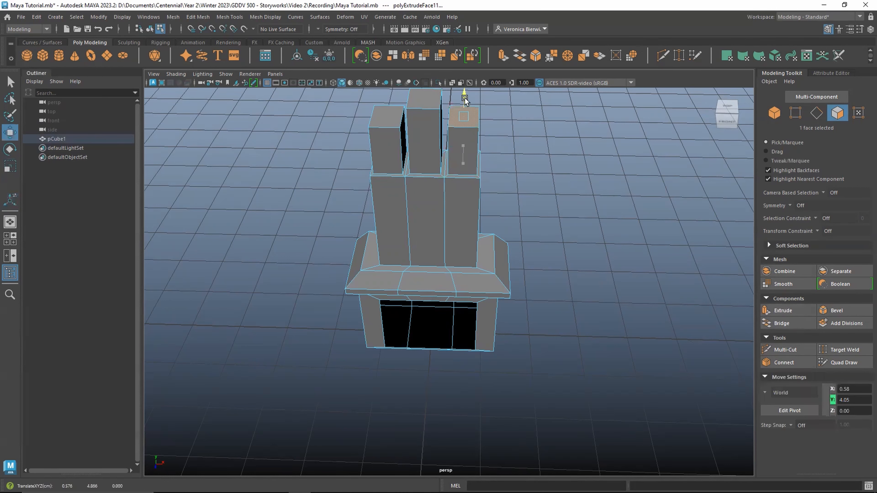
# Lower the right flue's top face to about Y 4.63 so the three flues differ in height.
pyautogui.keyDown('alt'); pyautogui.moveTo(553, 178); pyautogui.dragTo(559, 167); pyautogui.keyUp('alt')
pyautogui.keyDown('alt'); pyautogui.moveTo(556, 190); pyautogui.dragTo(558, 243, button='middle'); pyautogui.keyUp('alt')
pyautogui.moveTo(464, 95); pyautogui.dragTo(465, 109)
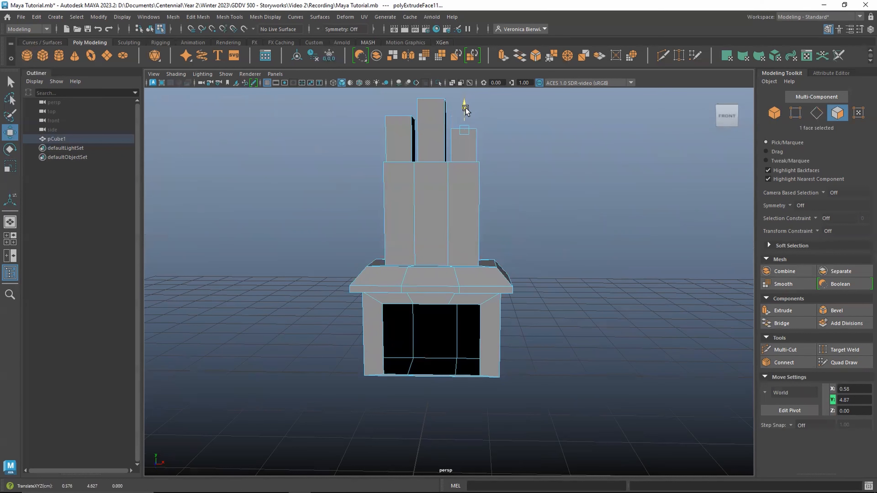
pyautogui.click(548, 240)
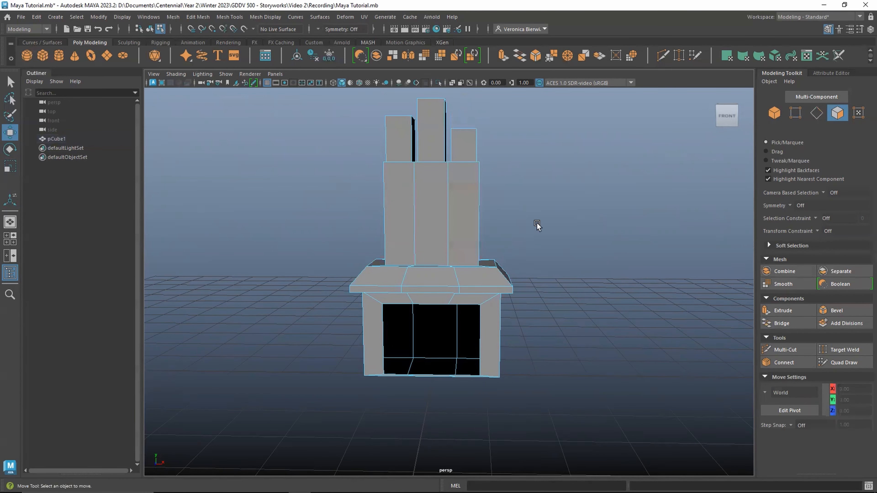
# Extrude the top faces of all three flues and scale each one slightly inward to leave a thin rim.
pyautogui.keyDown('alt'); pyautogui.moveTo(522, 204); pyautogui.dragTo(442, 188); pyautogui.keyUp('alt')
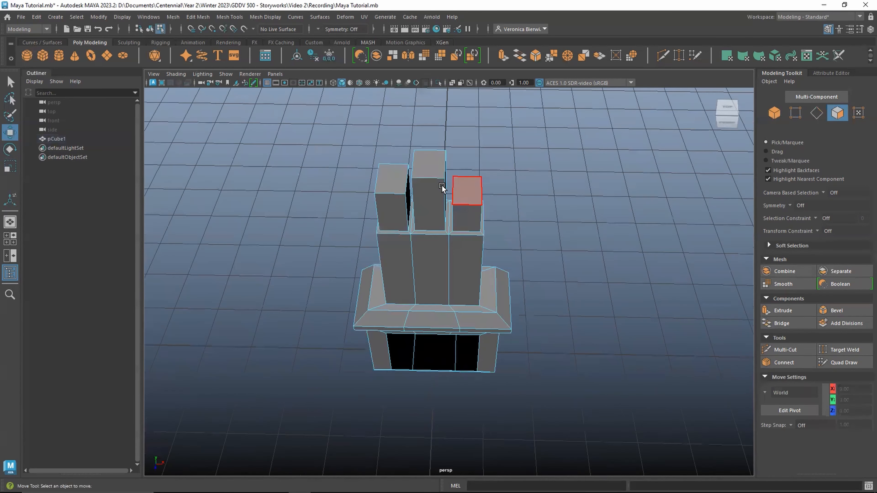
pyautogui.click(398, 180)
pyautogui.keyDown('shift'); pyautogui.click(429, 166); pyautogui.keyUp('shift')
pyautogui.keyDown('shift'); pyautogui.click(473, 195); pyautogui.keyUp('shift')
pyautogui.hotkey('ctrl', 'e')
pyautogui.press('r')
pyautogui.moveTo(424, 178); pyautogui.dragTo(390, 180)
pyautogui.click(391, 181)
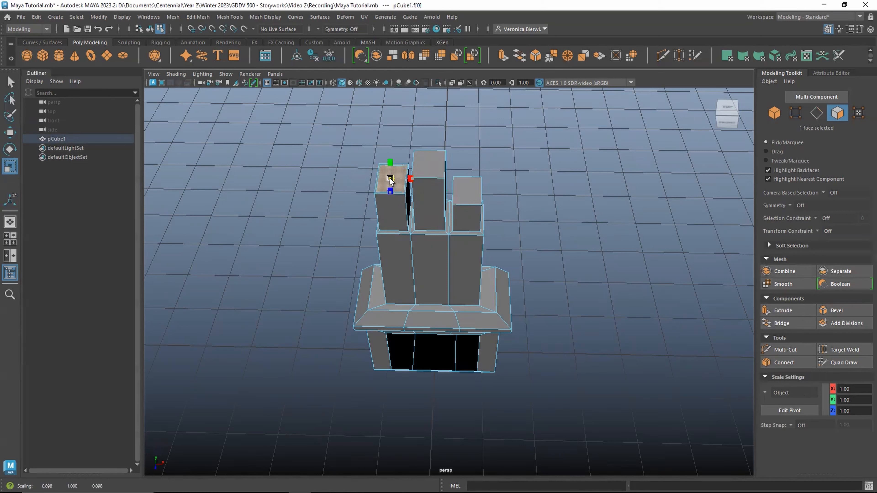
pyautogui.click(425, 165)
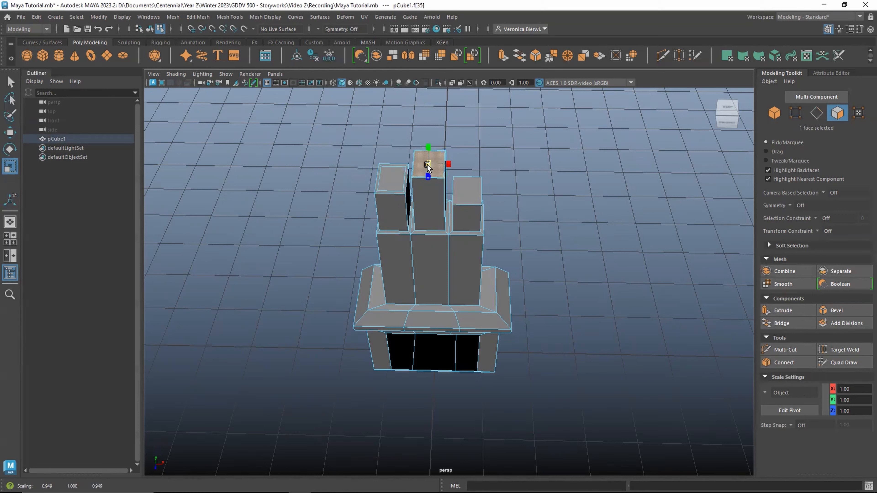
pyautogui.click(468, 191)
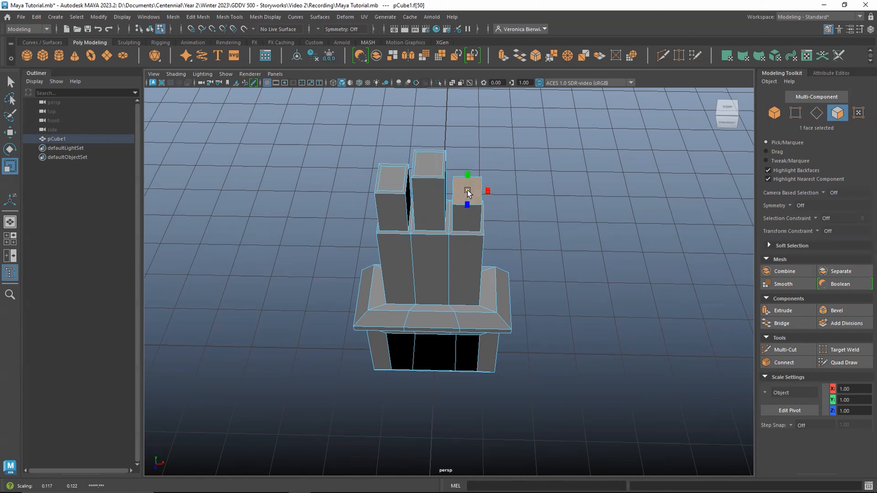
# Delete the inset top faces of the three flues to open them up.
pyautogui.press('F8')
pyautogui.press('q')
pyautogui.click(837, 113)
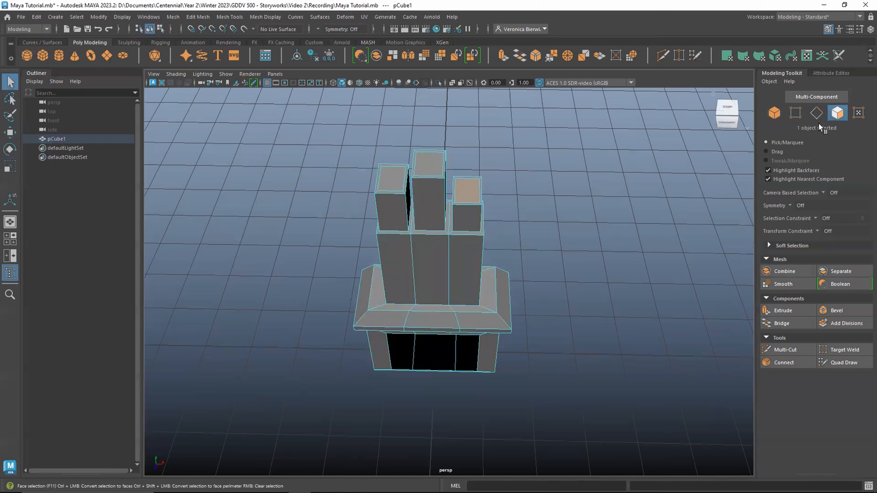
pyautogui.keyDown('shift'); pyautogui.click(435, 165); pyautogui.keyUp('shift')
pyautogui.keyDown('shift'); pyautogui.click(399, 179); pyautogui.keyUp('shift')
pyautogui.press('Delete')
pyautogui.keyDown('alt'); pyautogui.moveTo(521, 243); pyautogui.dragTo(540, 222); pyautogui.keyUp('alt')
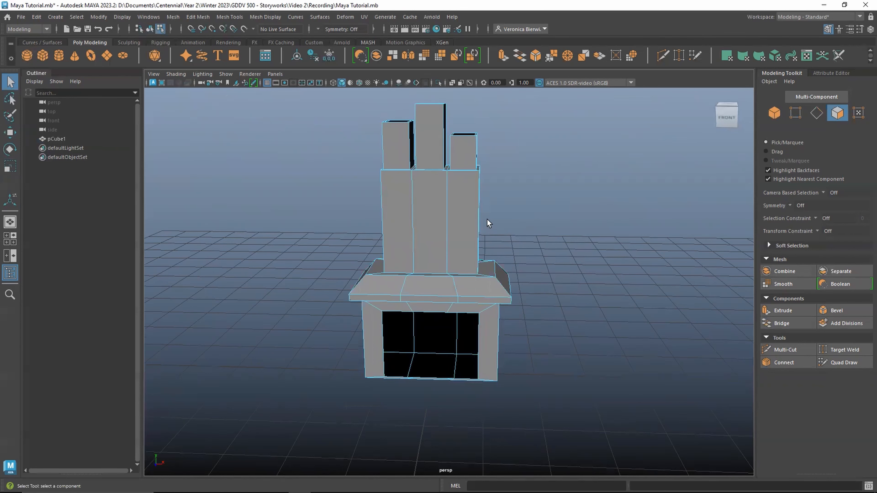
pyautogui.moveTo(552, 294)
pyautogui.keyDown('alt'); pyautogui.mouseDown()
pyautogui.moveTo(554, 284)
pyautogui.moveTo(538, 286)
pyautogui.mouseUp(); pyautogui.keyUp('alt')
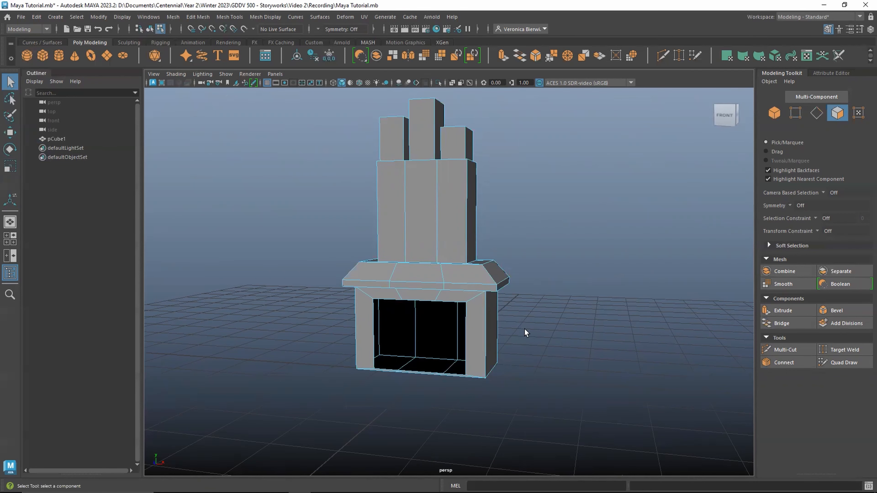
pyautogui.keyDown('alt'); pyautogui.moveTo(520, 337); pyautogui.dragTo(540, 337); pyautogui.keyUp('alt')
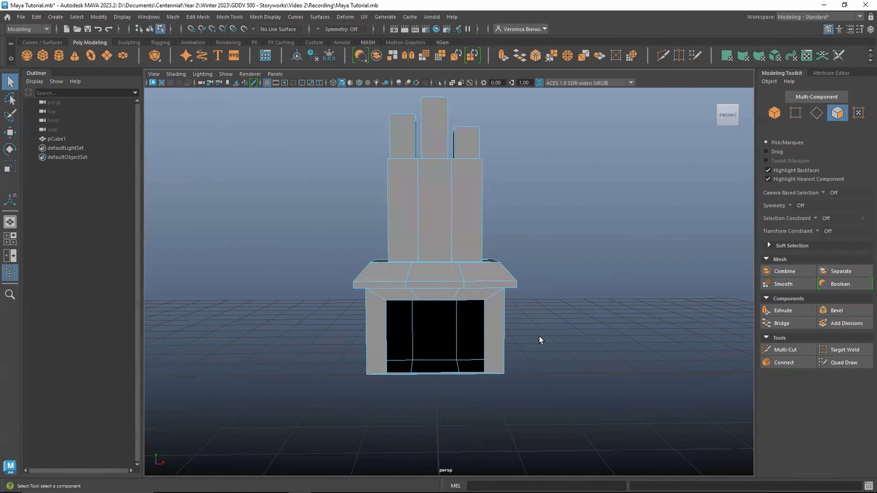
pyautogui.click(838, 113)
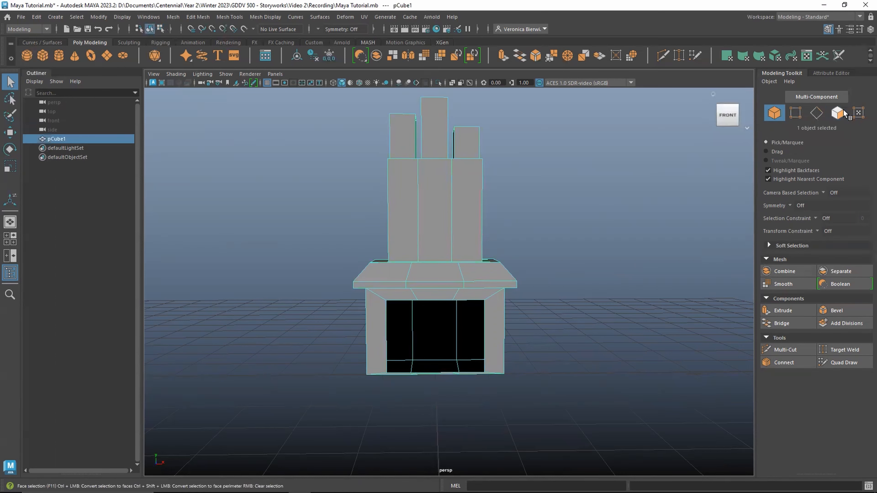